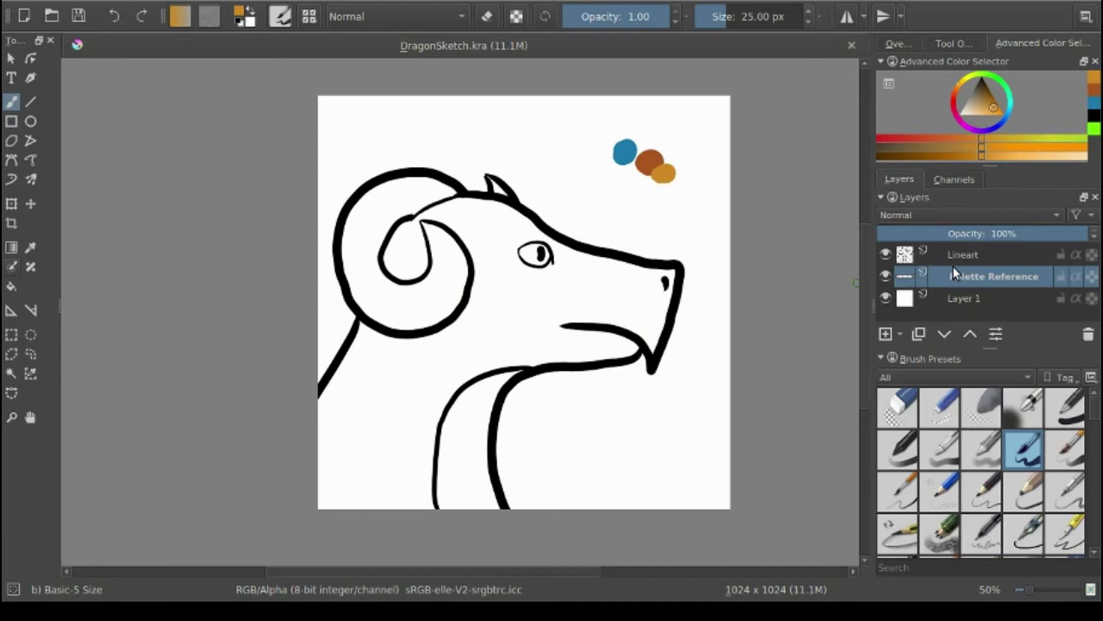
- Create a colorize mask on the dragon's Lineart layer, turning the line art grey
click(974, 253)
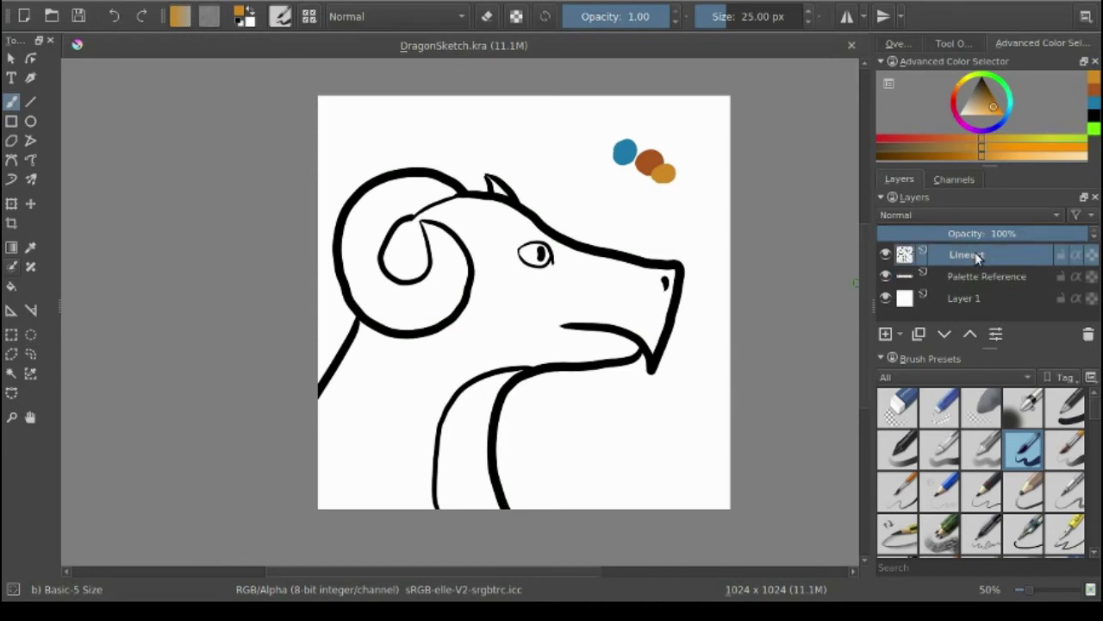
click(11, 271)
click(527, 157)
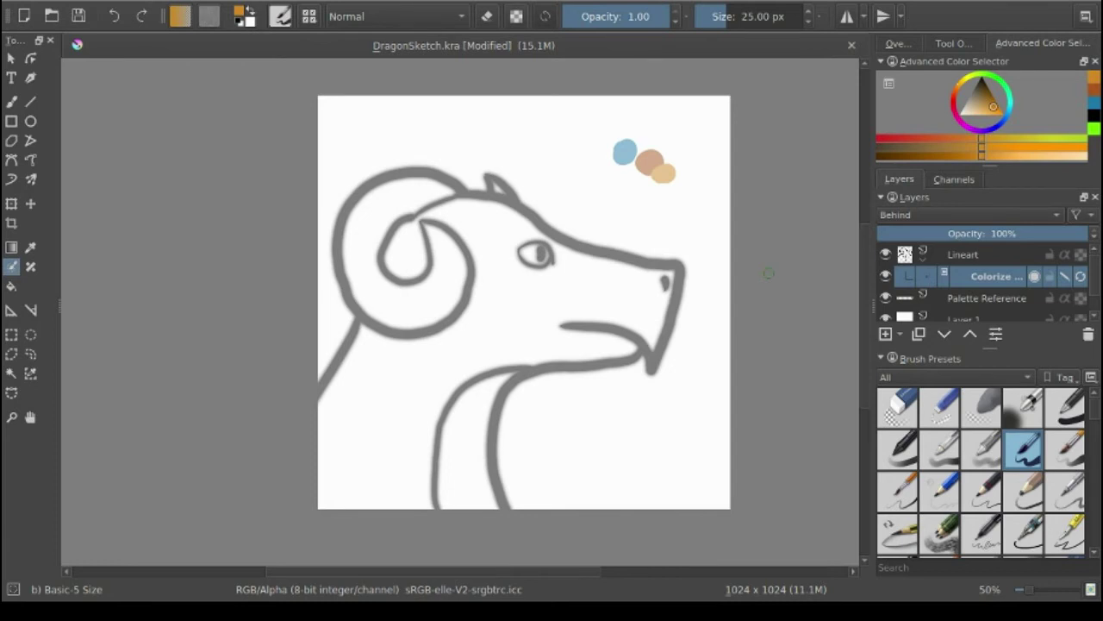
- Paint a brown-orange hint stroke on the neck and a blue hint in the eye
click(1095, 91)
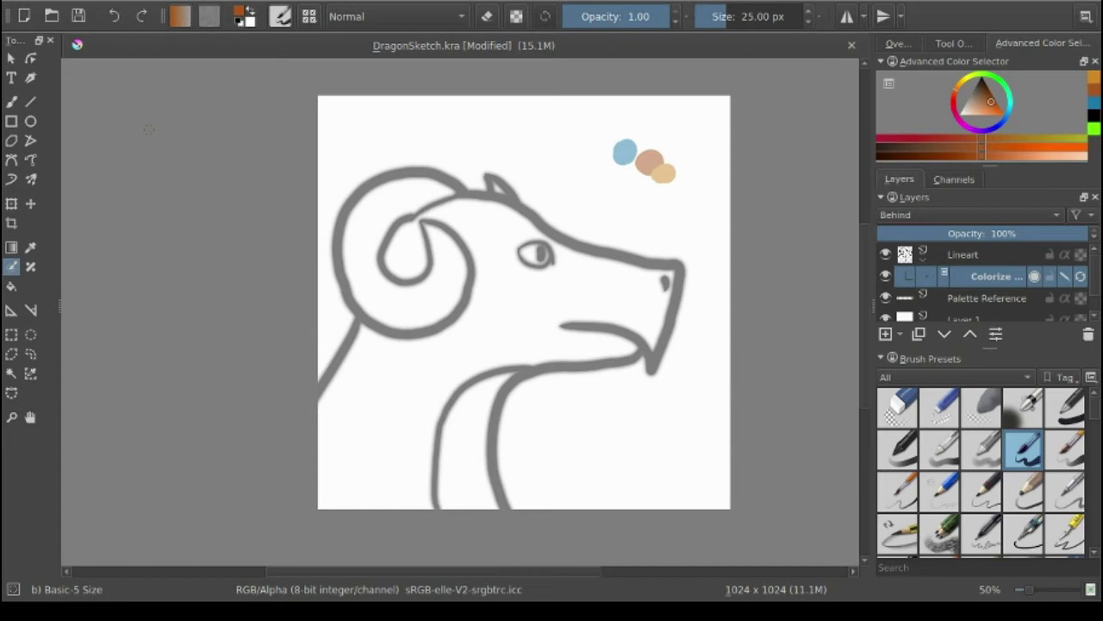
click(12, 103)
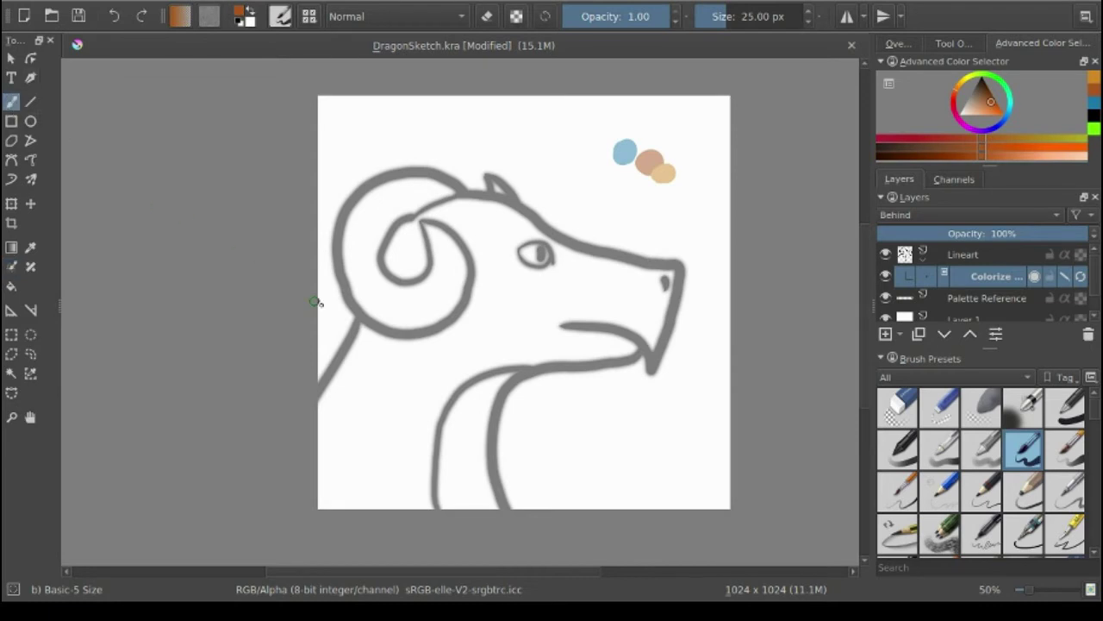
mouse_move(435, 350)
mouse_down()
mouse_move(376, 421)
mouse_move(393, 436)
mouse_move(380, 441)
mouse_up()
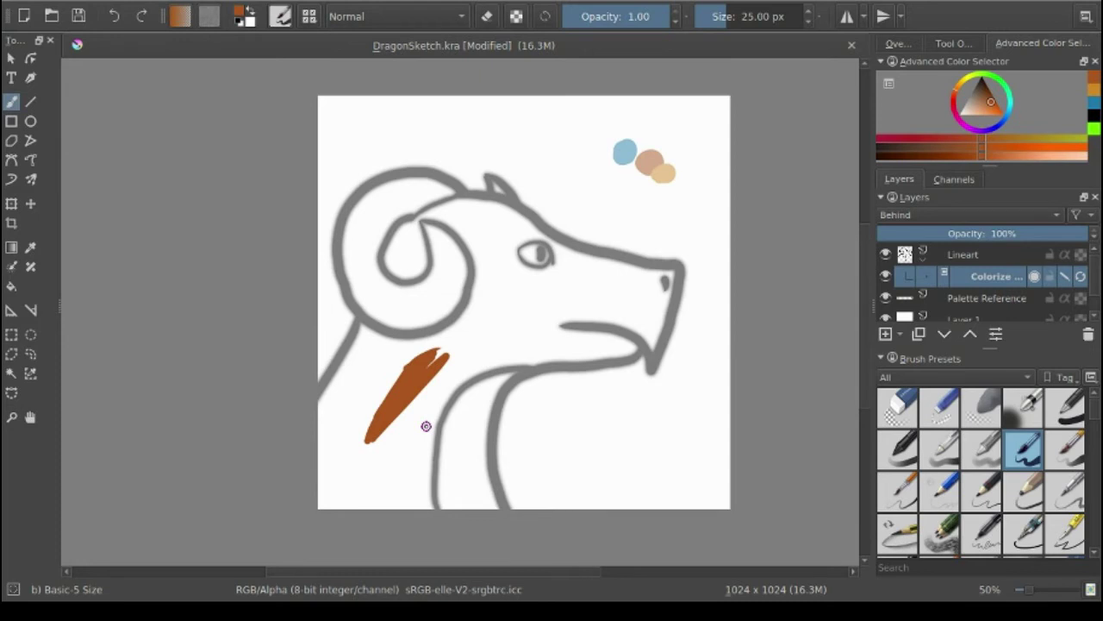
click(1097, 103)
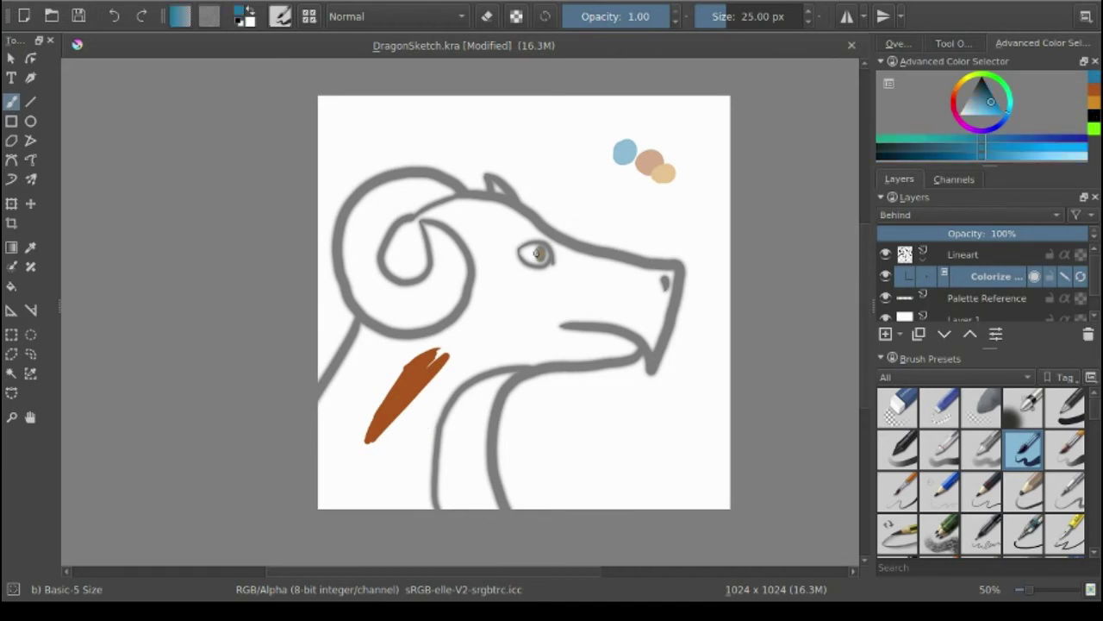
drag(539, 254, 534, 250)
- Add tan hints on the belly, curled horn and horn tip, and brown below the eye
click(1098, 102)
drag(473, 422, 463, 480)
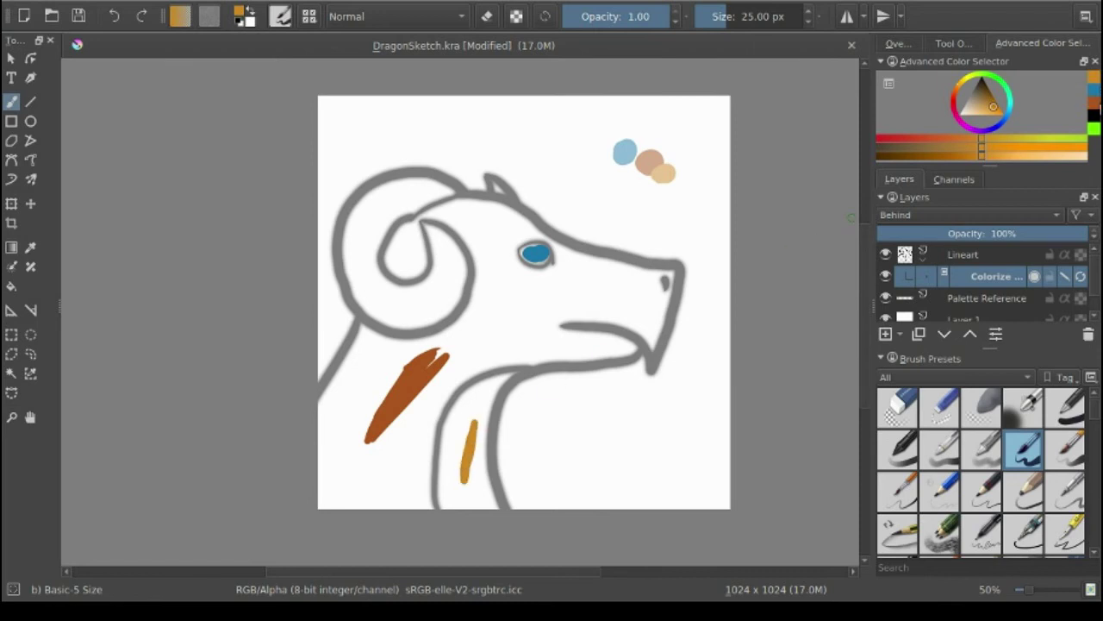
click(1095, 101)
drag(522, 304, 580, 297)
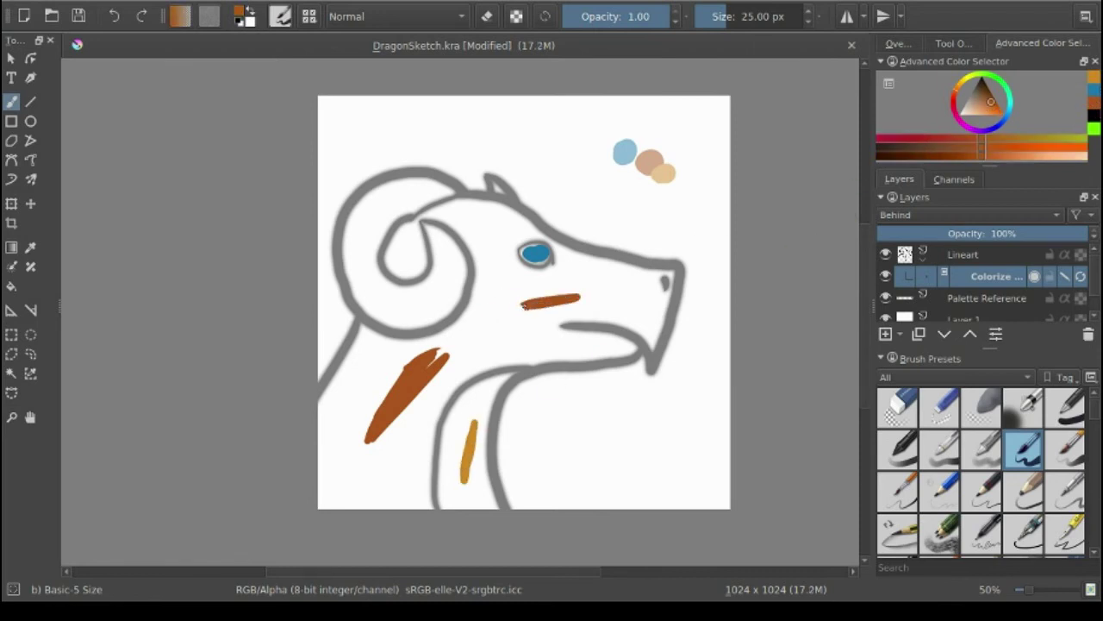
click(1095, 91)
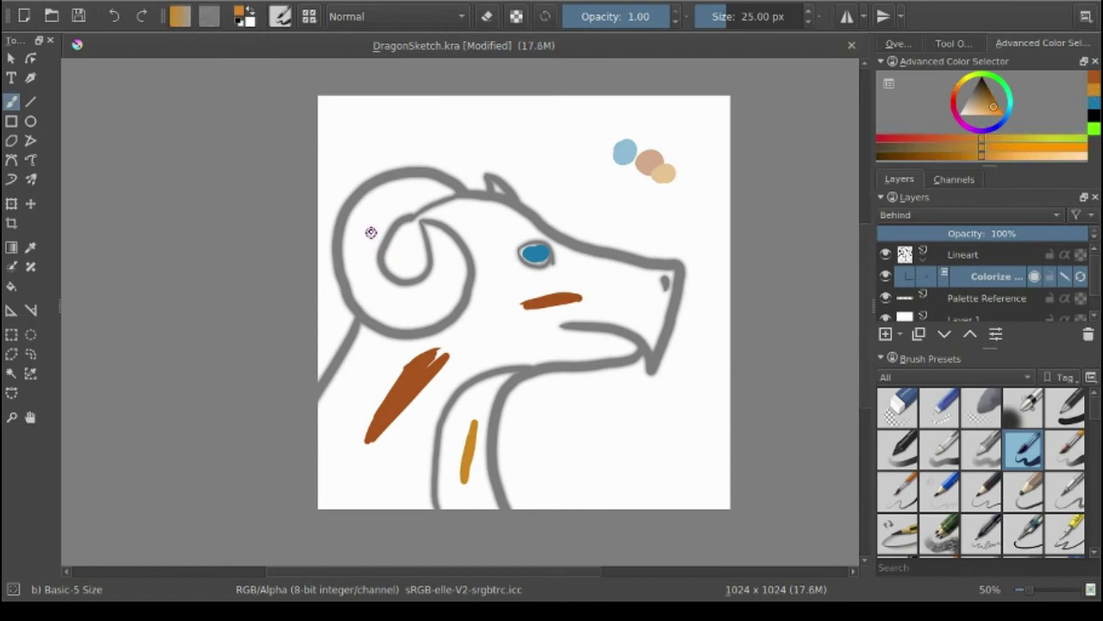
drag(380, 210, 358, 247)
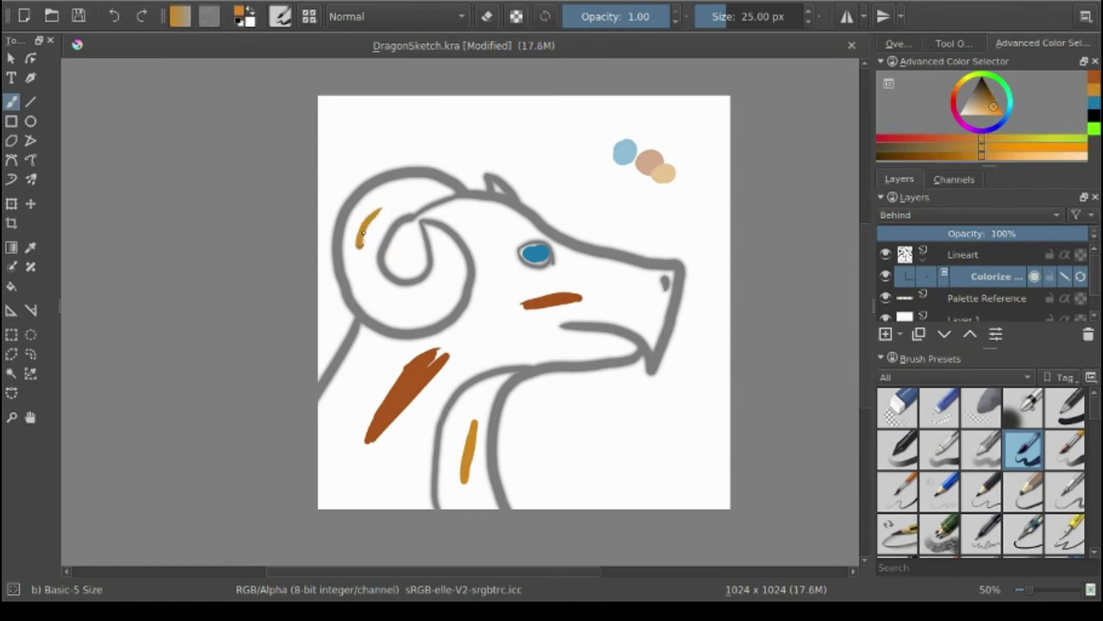
click(497, 187)
- Return to the Colorize Mask tool and review its Tool Options
click(12, 268)
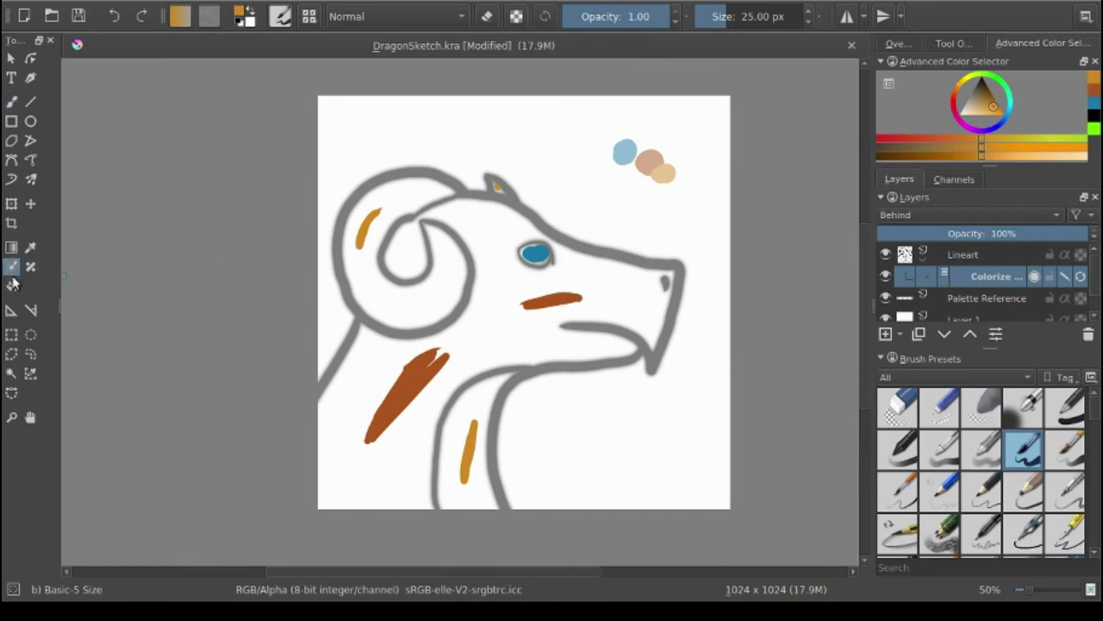
click(963, 45)
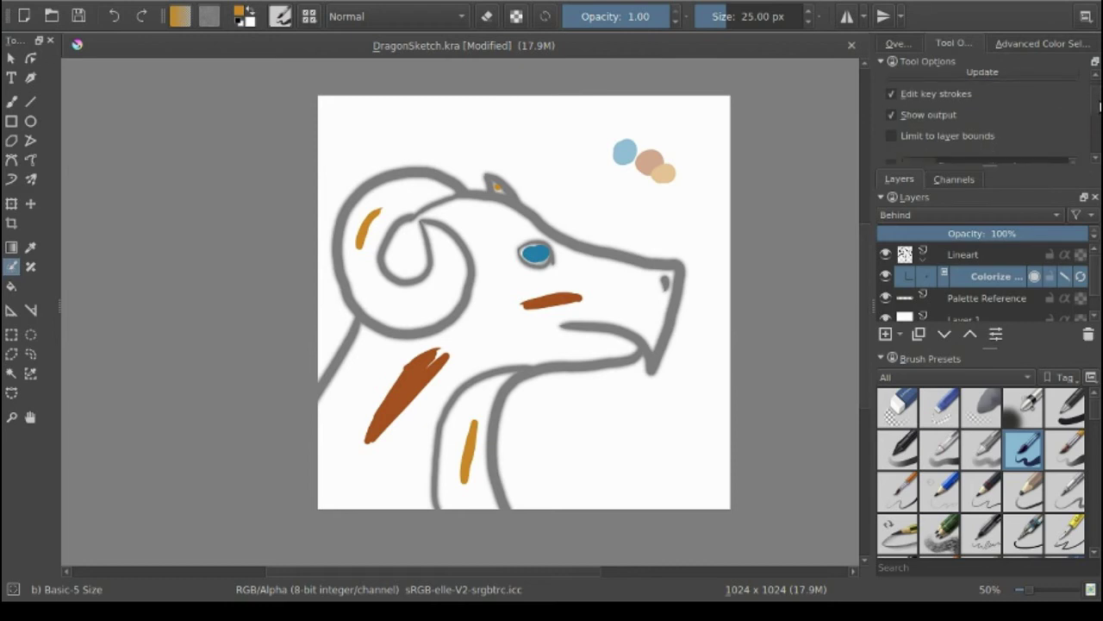
scroll(1099, 98, down, 2)
scroll(1099, 97, down, 2)
scroll(1100, 100, up, 3)
scroll(1100, 101, up, 1)
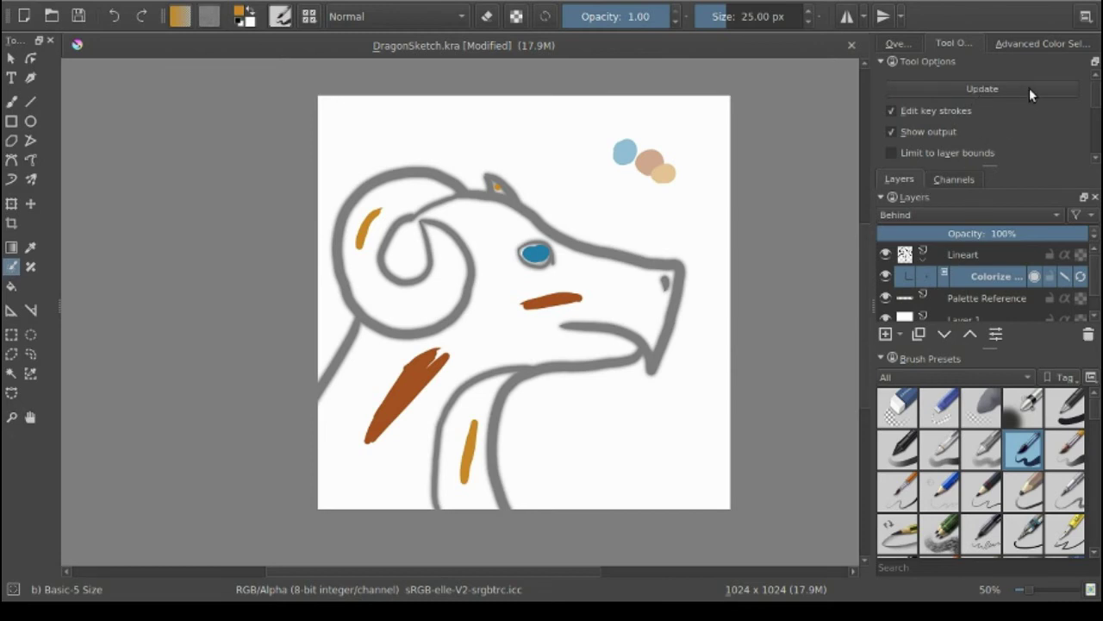
- Paint green background hints above the head, at lower right, and left of the horn
click(1021, 44)
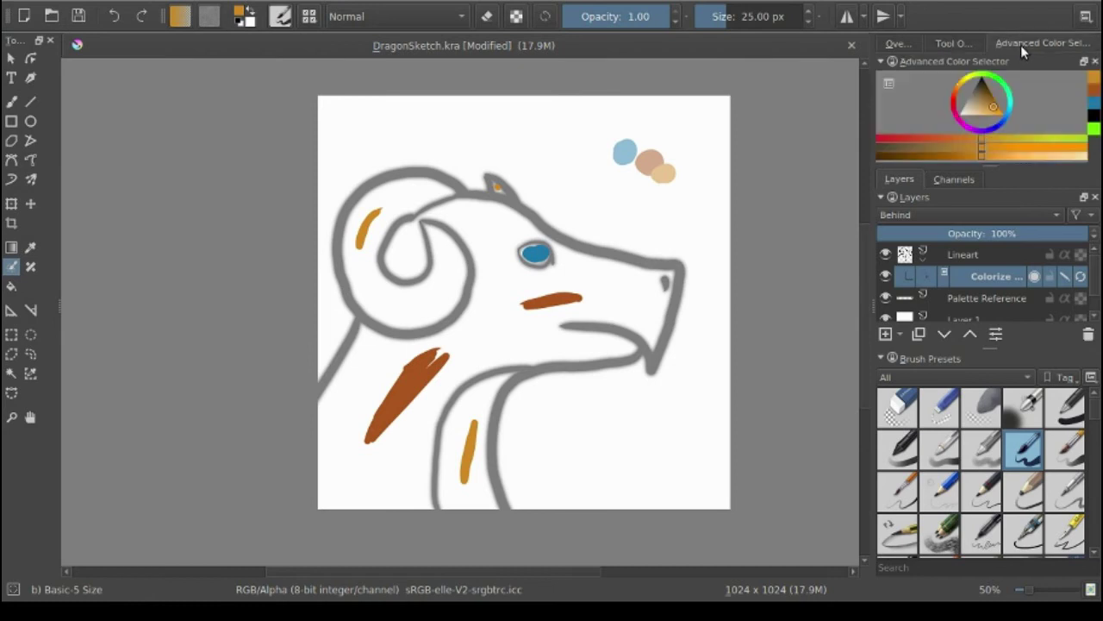
click(1093, 129)
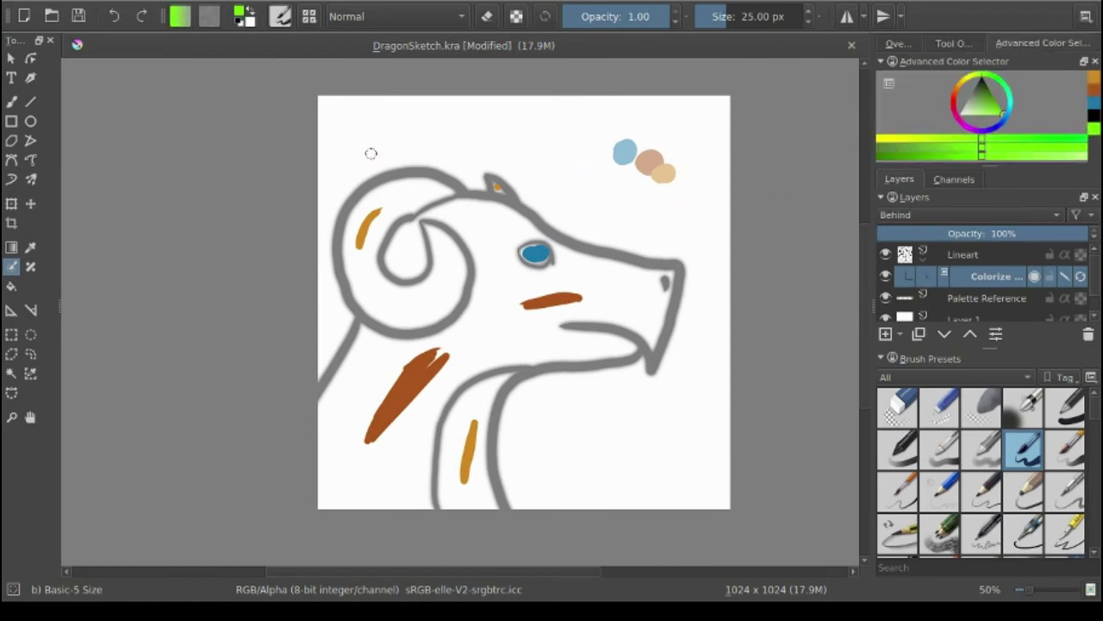
mouse_move(385, 142)
mouse_down()
mouse_move(480, 135)
mouse_move(613, 185)
mouse_up()
drag(565, 480, 720, 412)
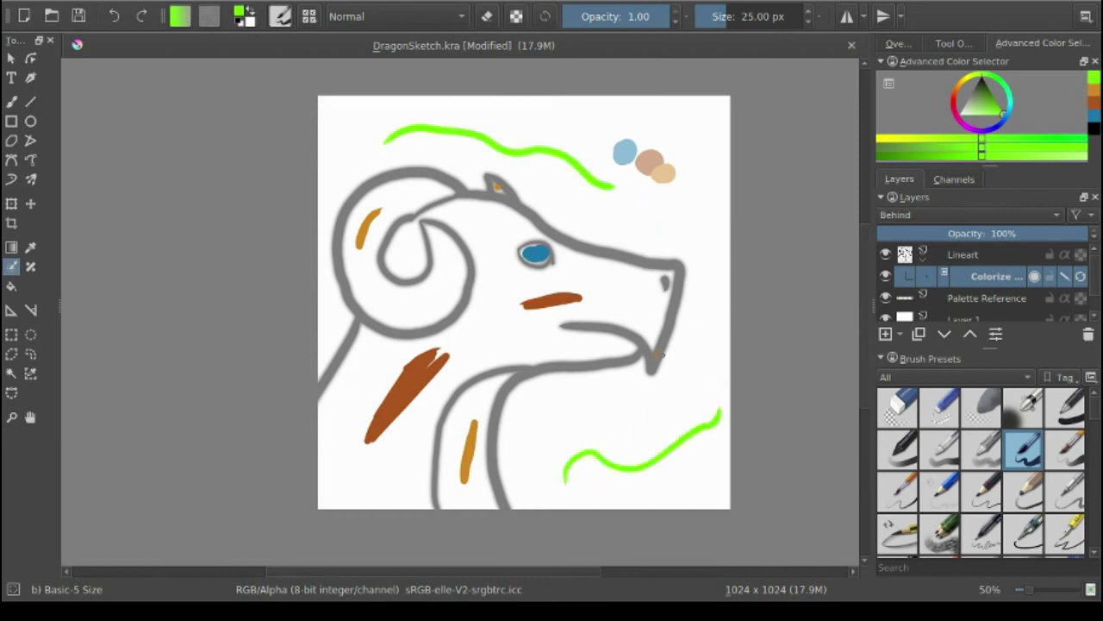
drag(326, 285, 332, 312)
click(964, 42)
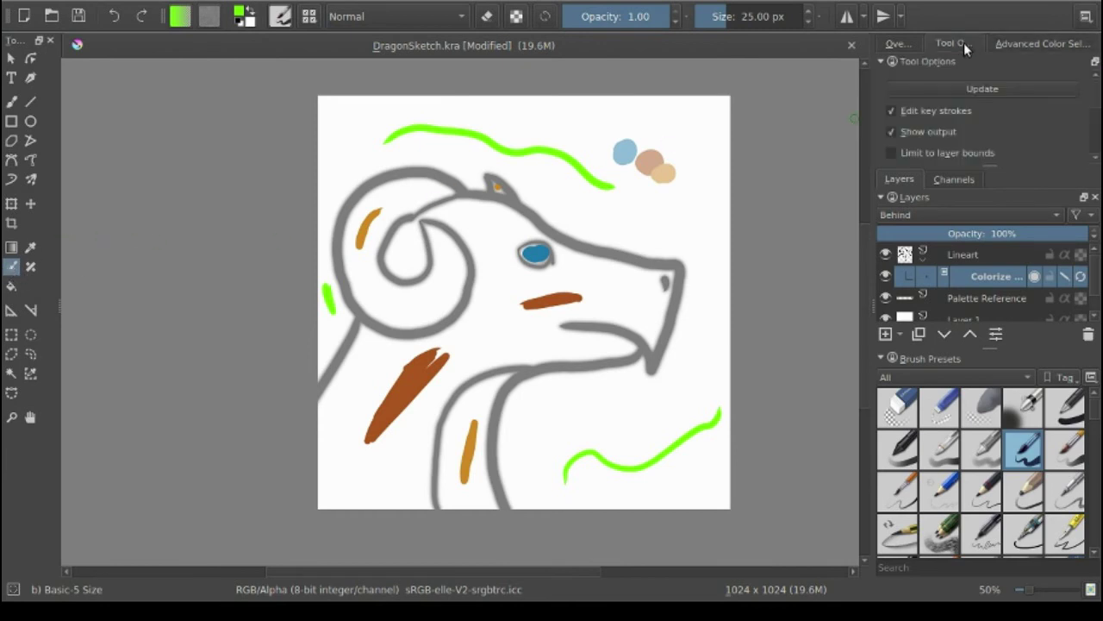
drag(1093, 97, 1098, 151)
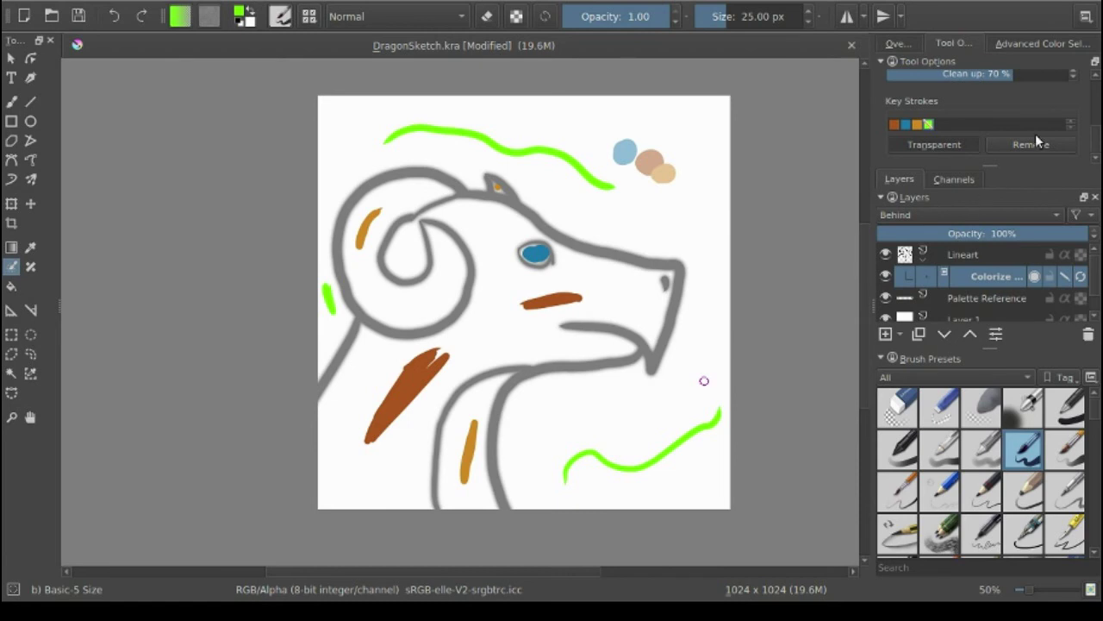
scroll(1100, 94, down, 3)
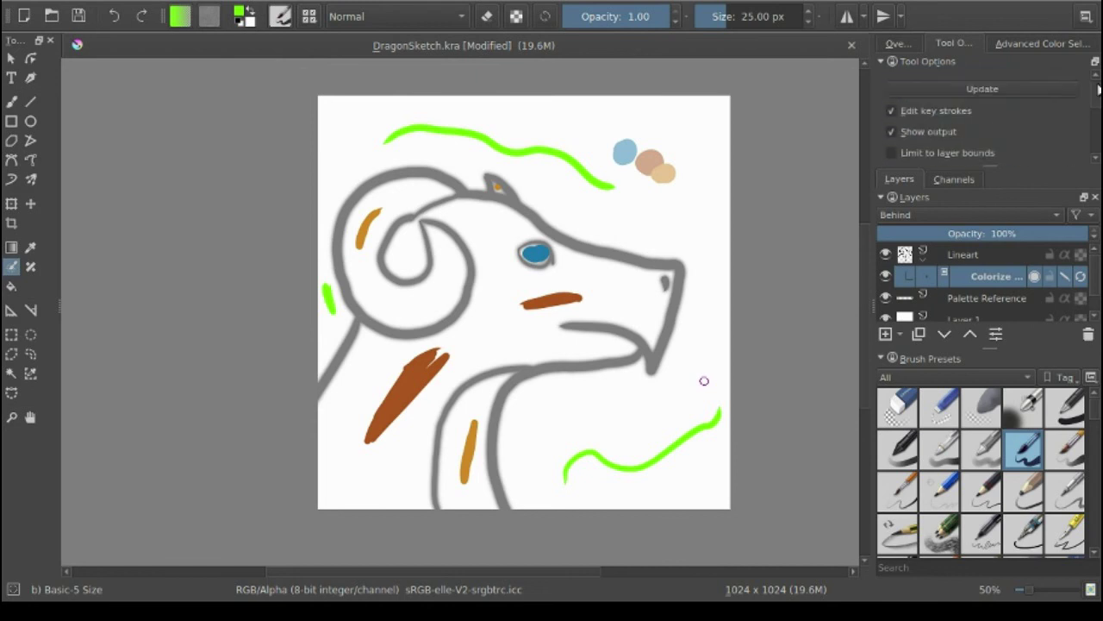
- Run Update on the colorize mask to fill the dragon from the hint strokes
click(1028, 88)
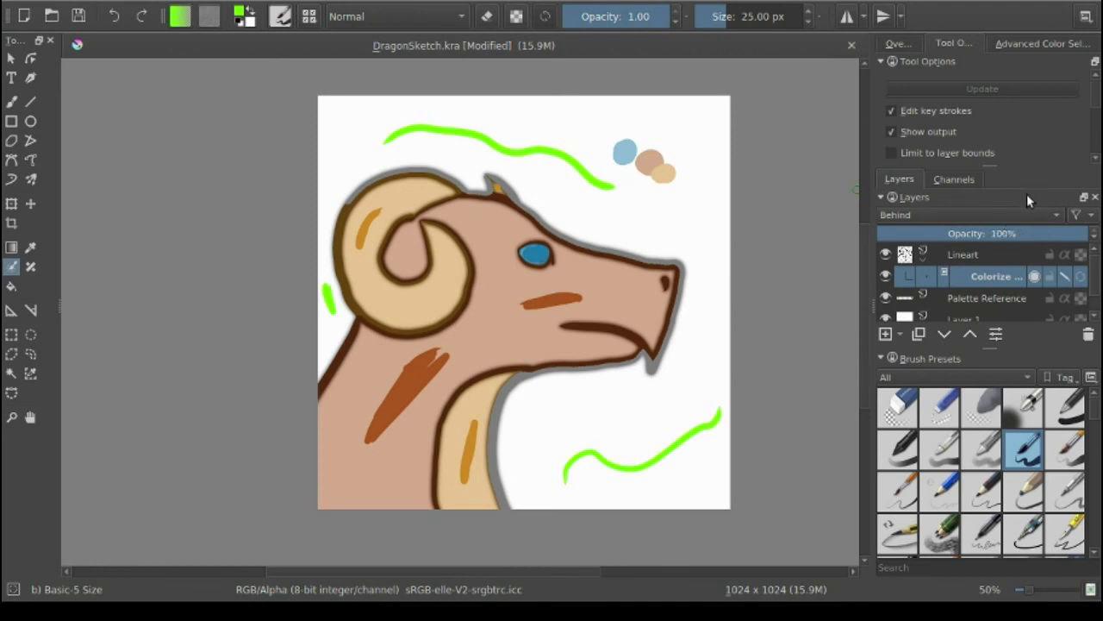
- Turn off Edit key strokes to reveal only the brown, tan and blue fill
click(1064, 277)
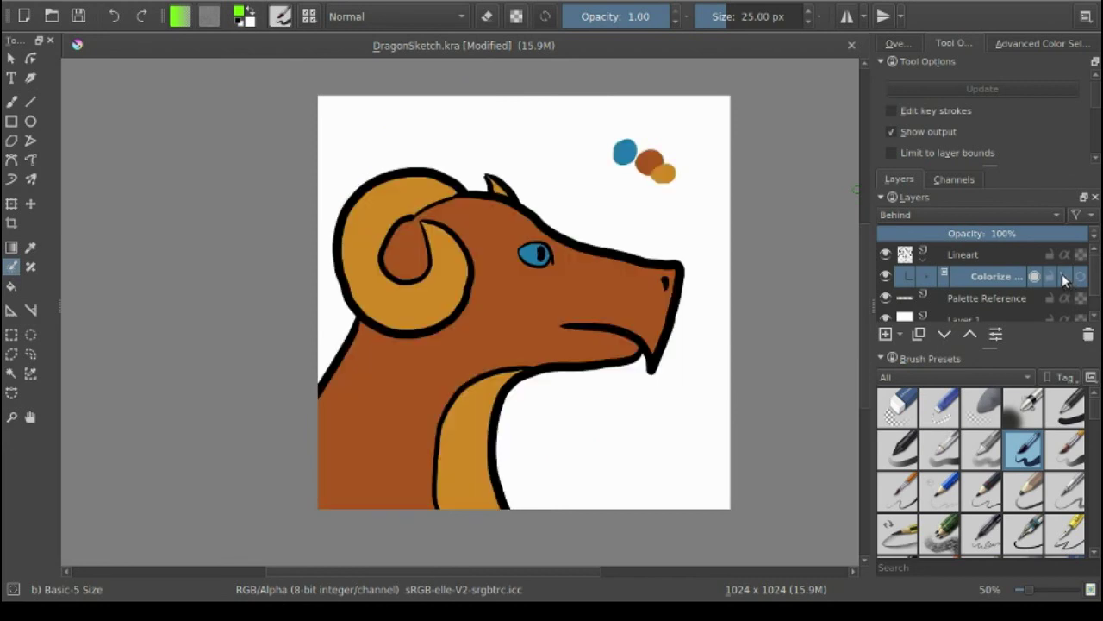